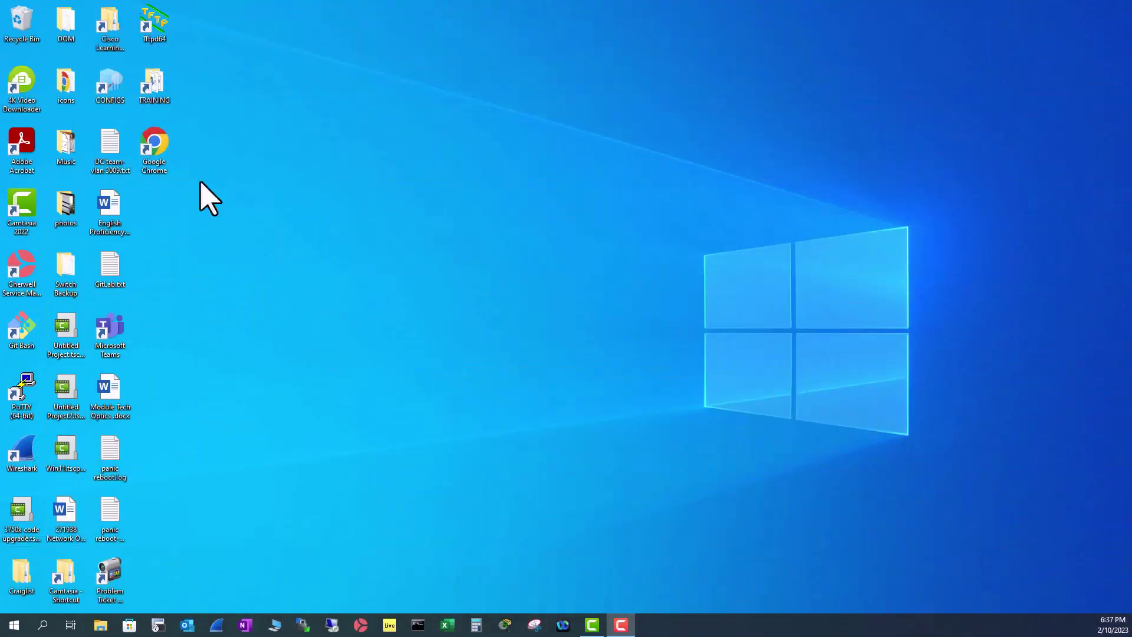
pyautogui.doubleClick(156, 144)
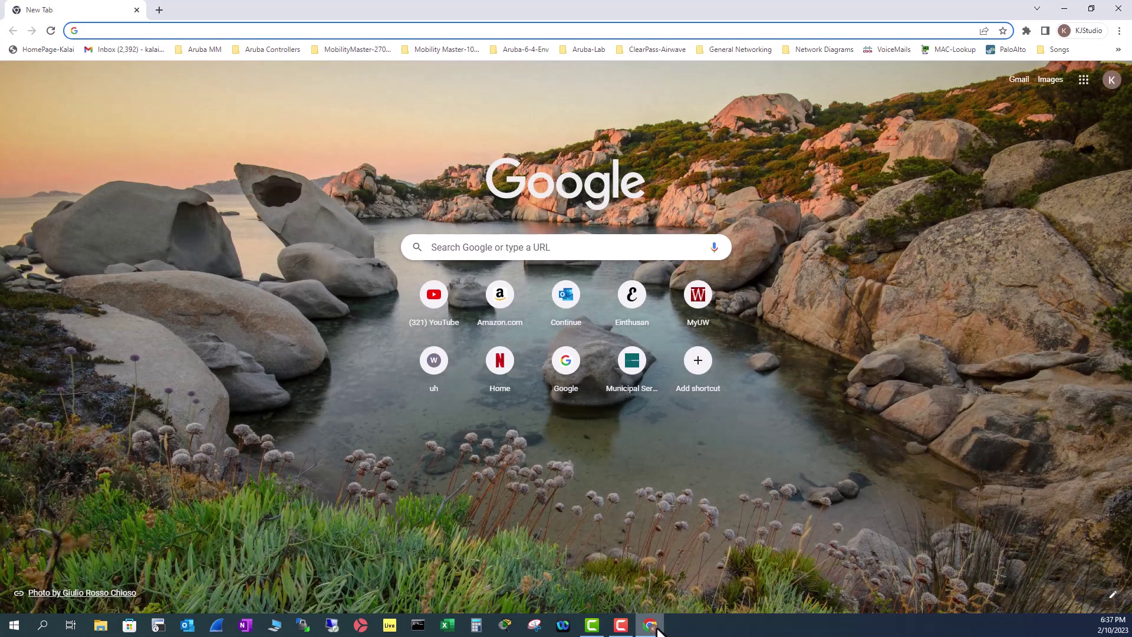
pyautogui.rightClick(651, 630)
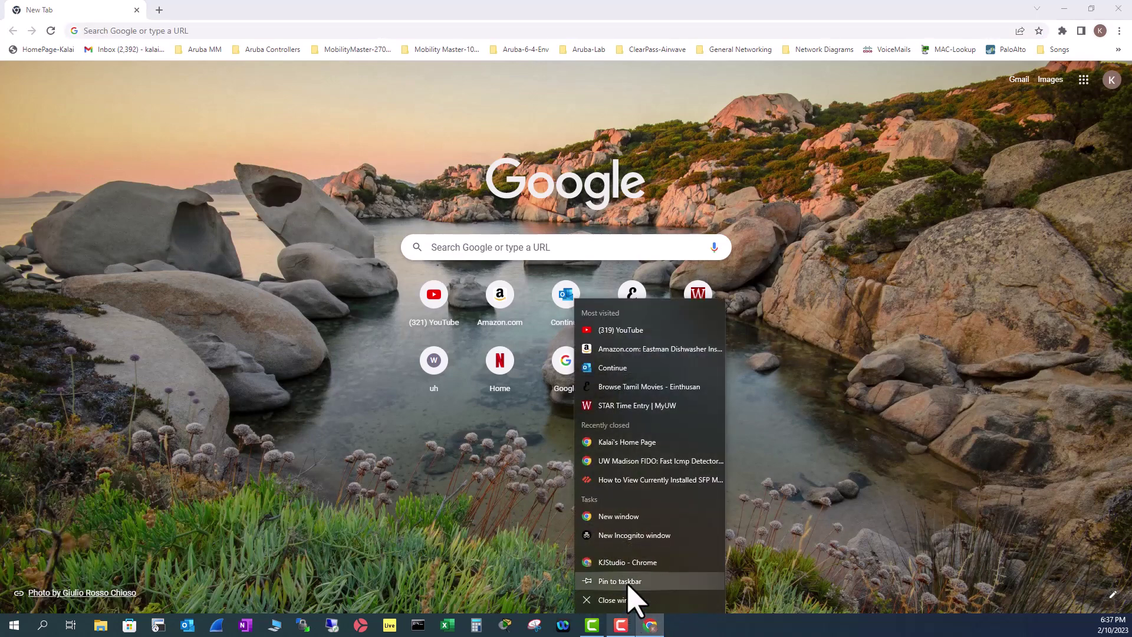
pyautogui.click(626, 597)
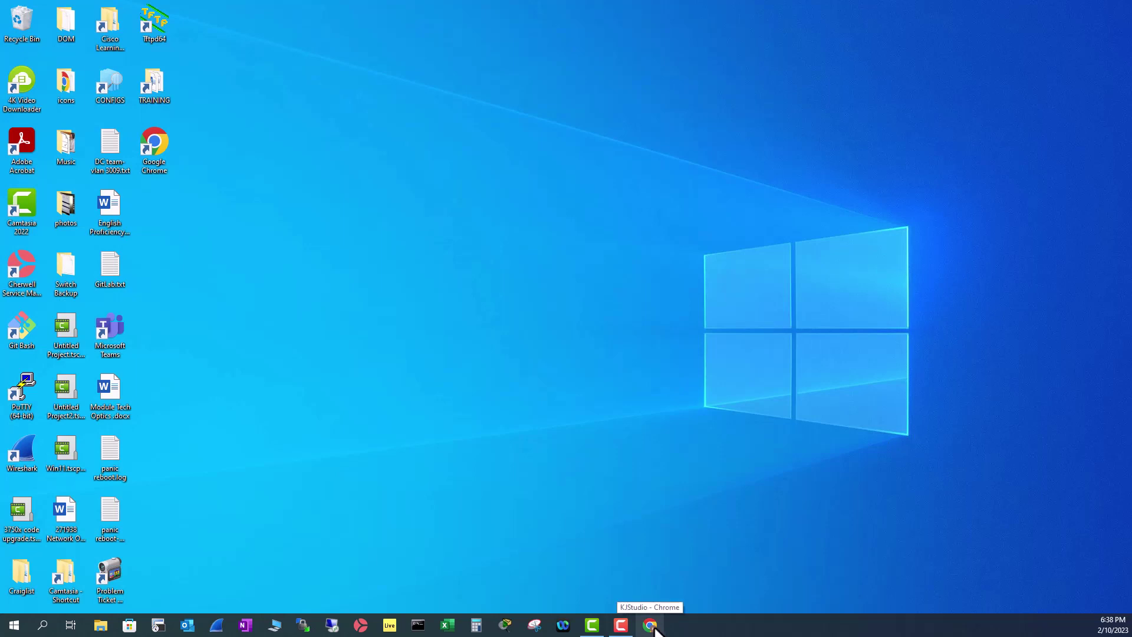
pyautogui.rightClick(651, 625)
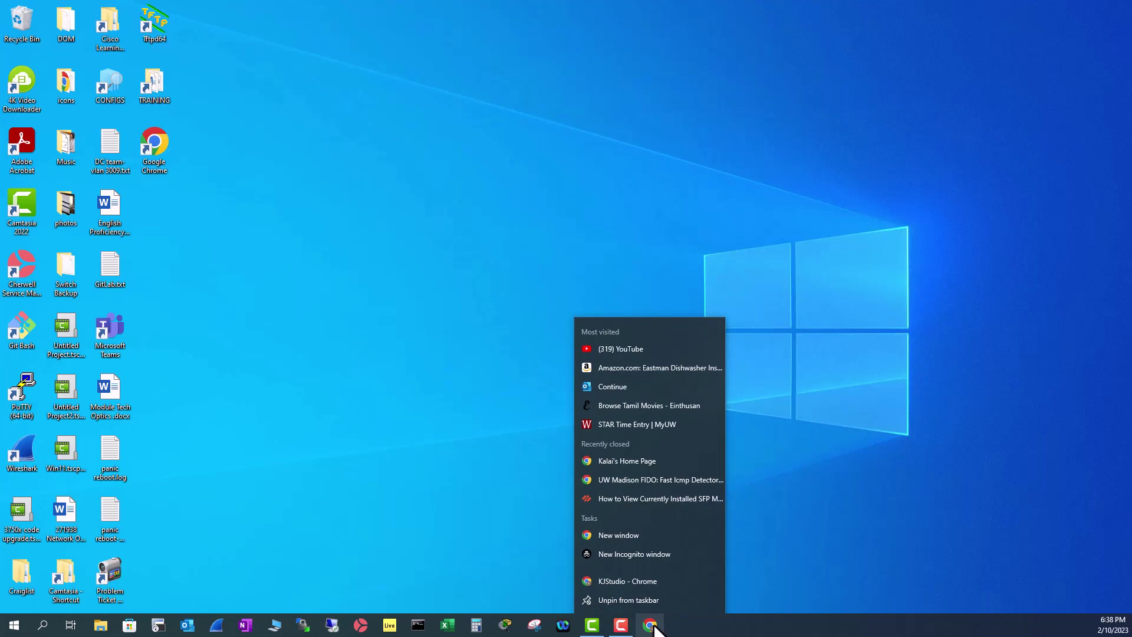
pyautogui.click(614, 600)
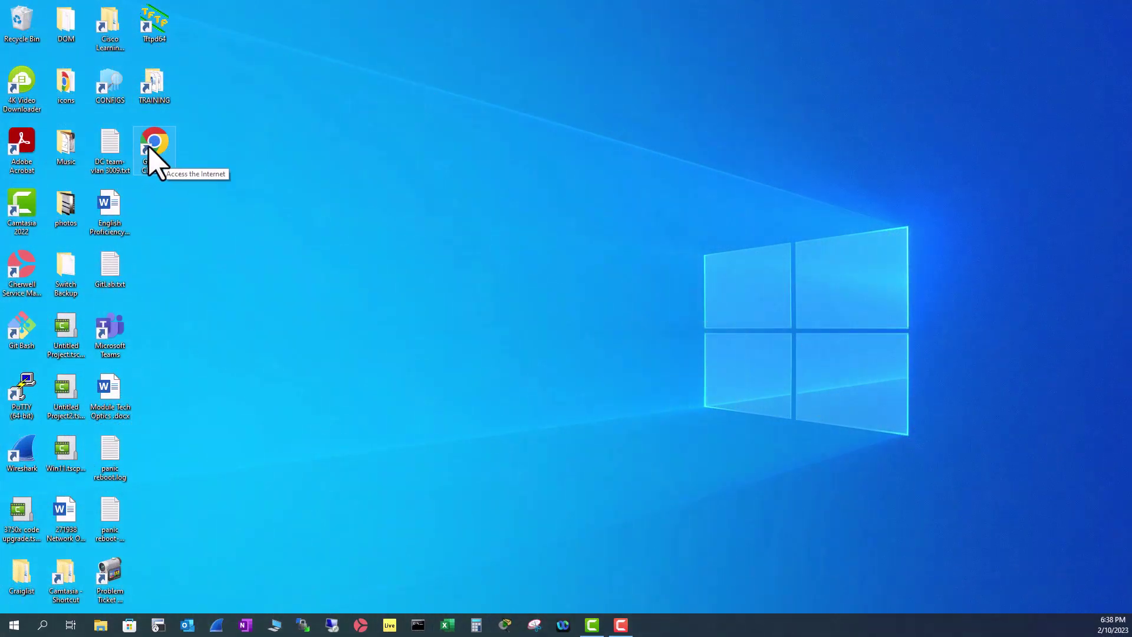
pyautogui.moveTo(160, 155); pyautogui.dragTo(692, 616)
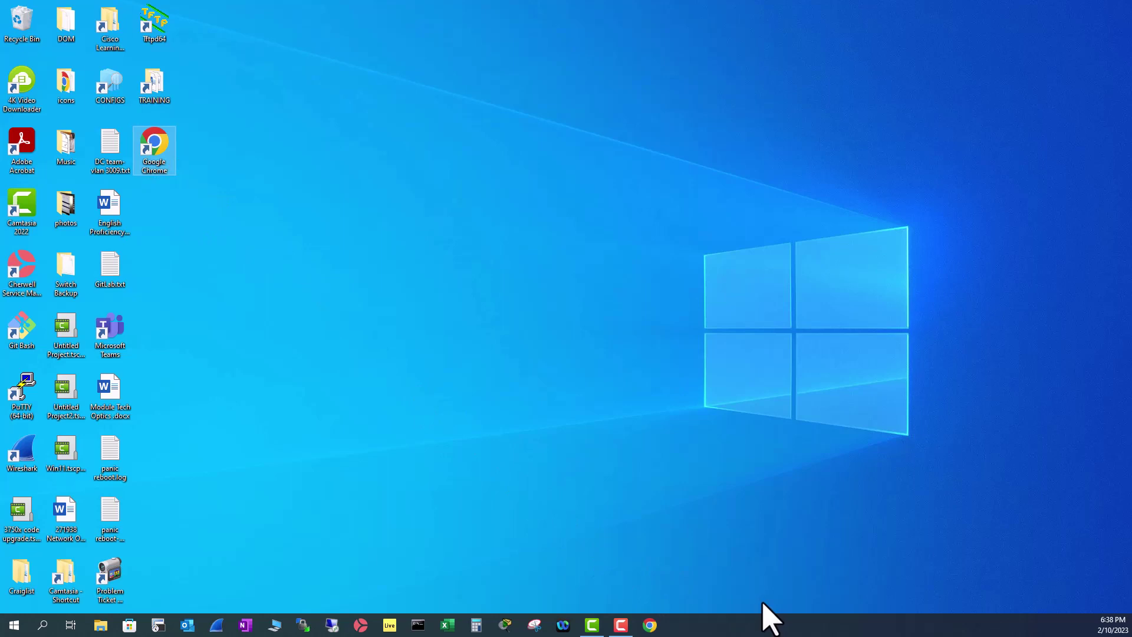
pyautogui.rightClick(648, 626)
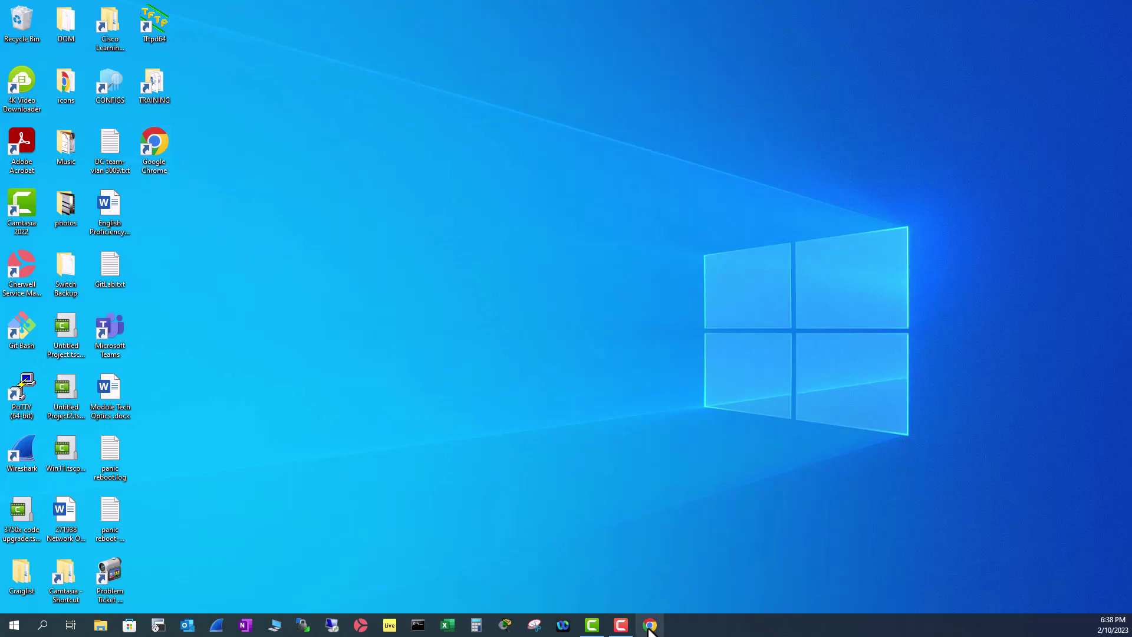
pyautogui.click(628, 600)
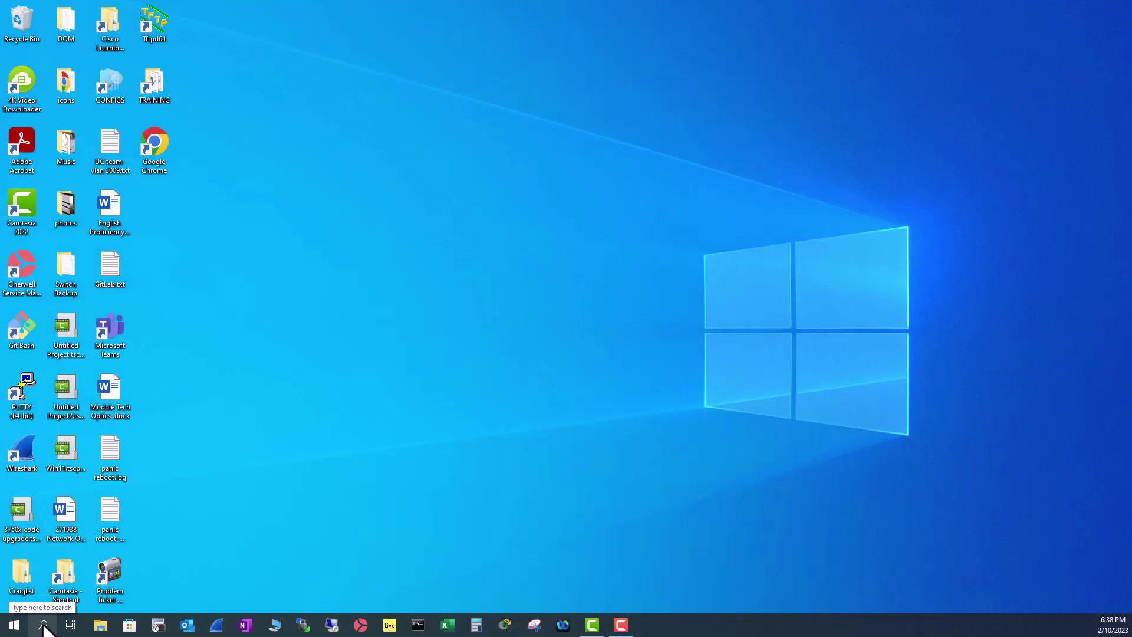
# - Search Windows for 'chrome' and bring up the context menu on the best-match result
pyautogui.click(43, 625)
pyautogui.write('c')
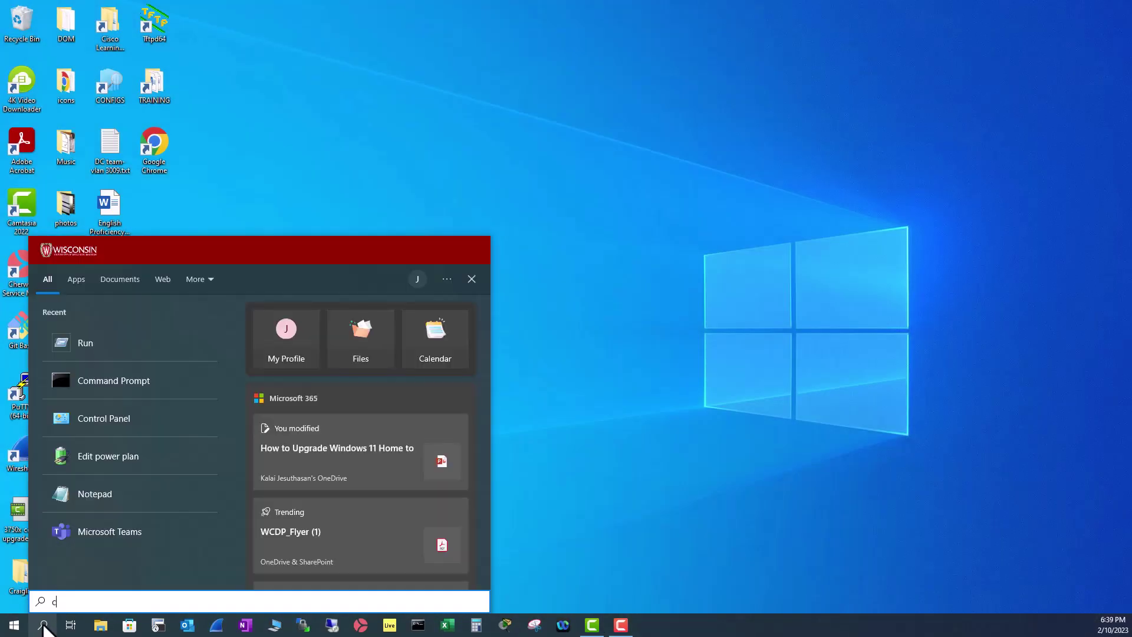
pyautogui.write('hrome')
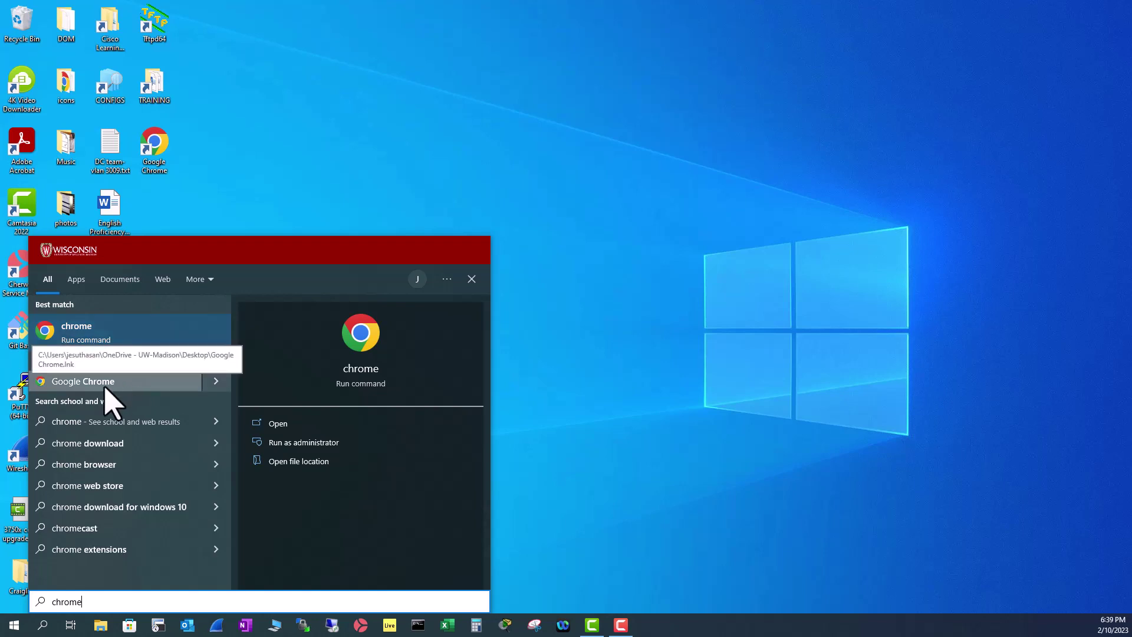
pyautogui.rightClick(152, 340)
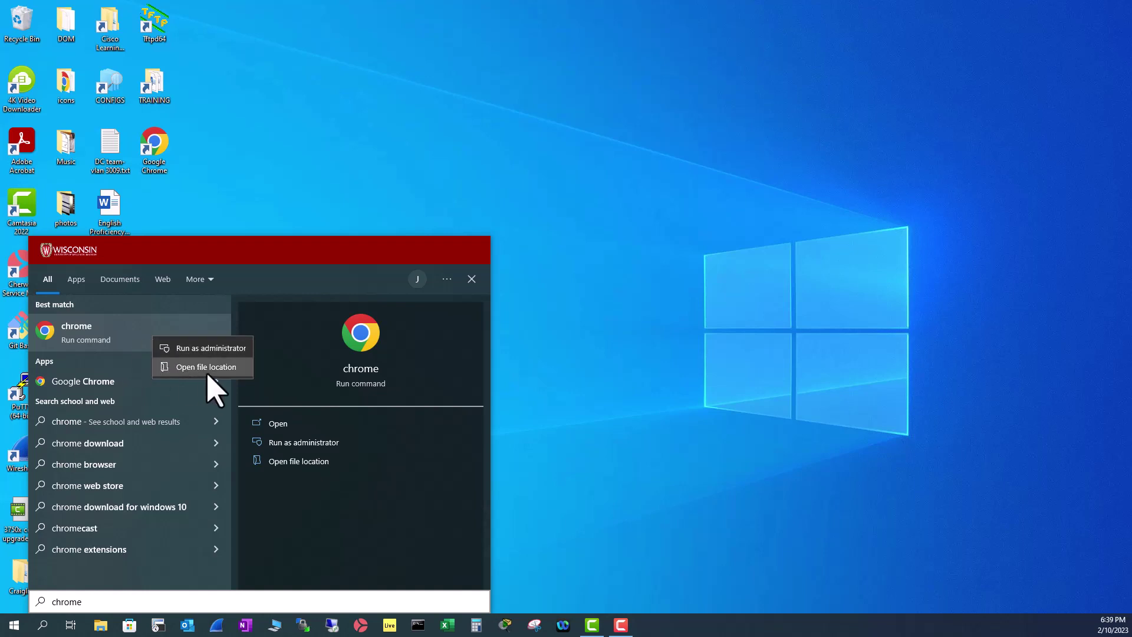
# - Pin chrome.exe from Program Files\Google\Chrome\Application to the taskbar
pyautogui.press('Escape')
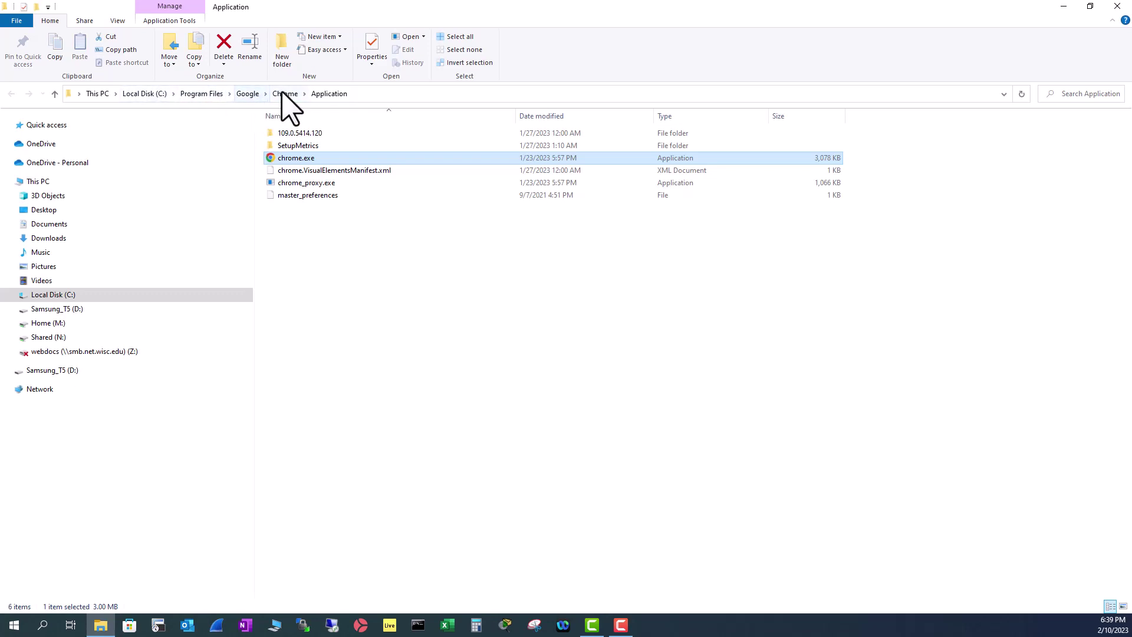
pyautogui.rightClick(308, 159)
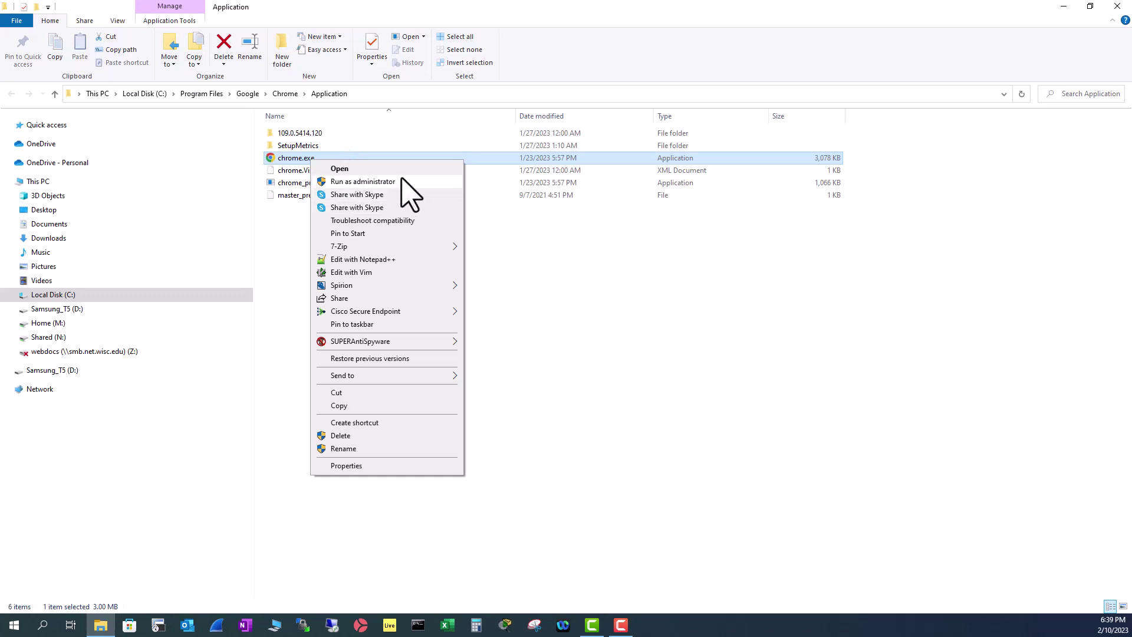
pyautogui.click(368, 324)
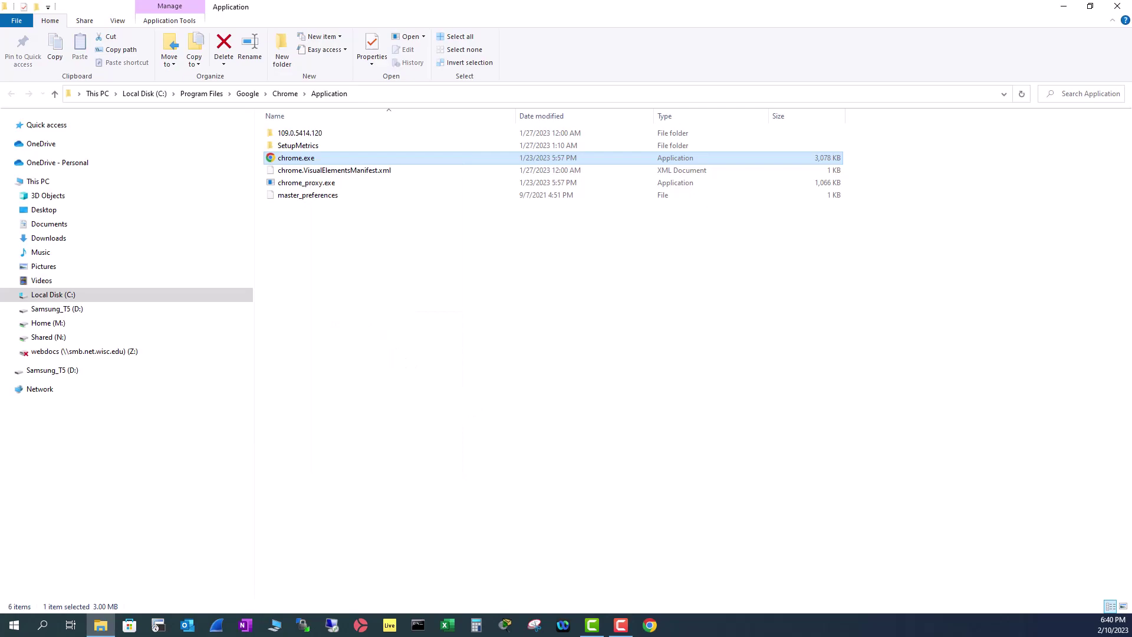
# - Show the desktop and unpin Chrome from the taskbar
pyautogui.press('super+d')
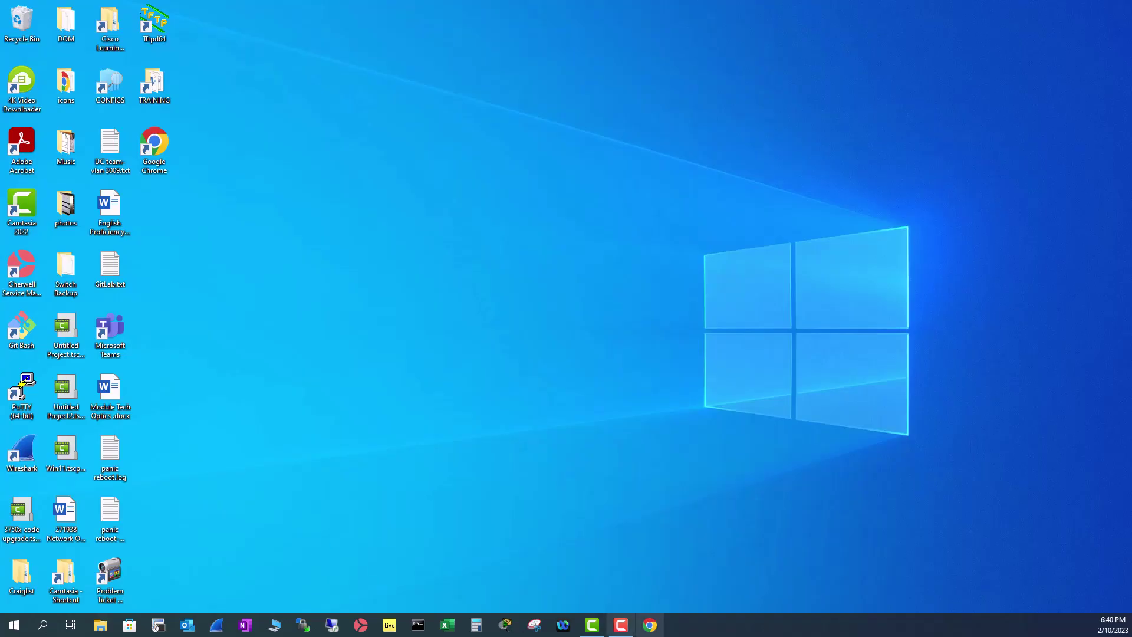
pyautogui.rightClick(651, 632)
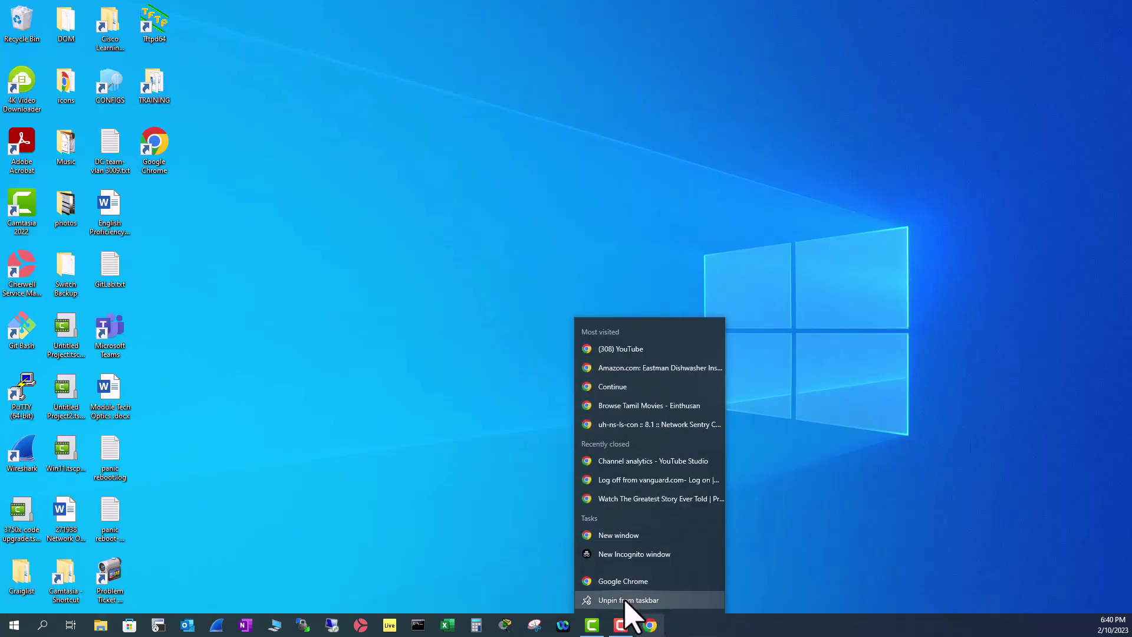
pyautogui.click(626, 599)
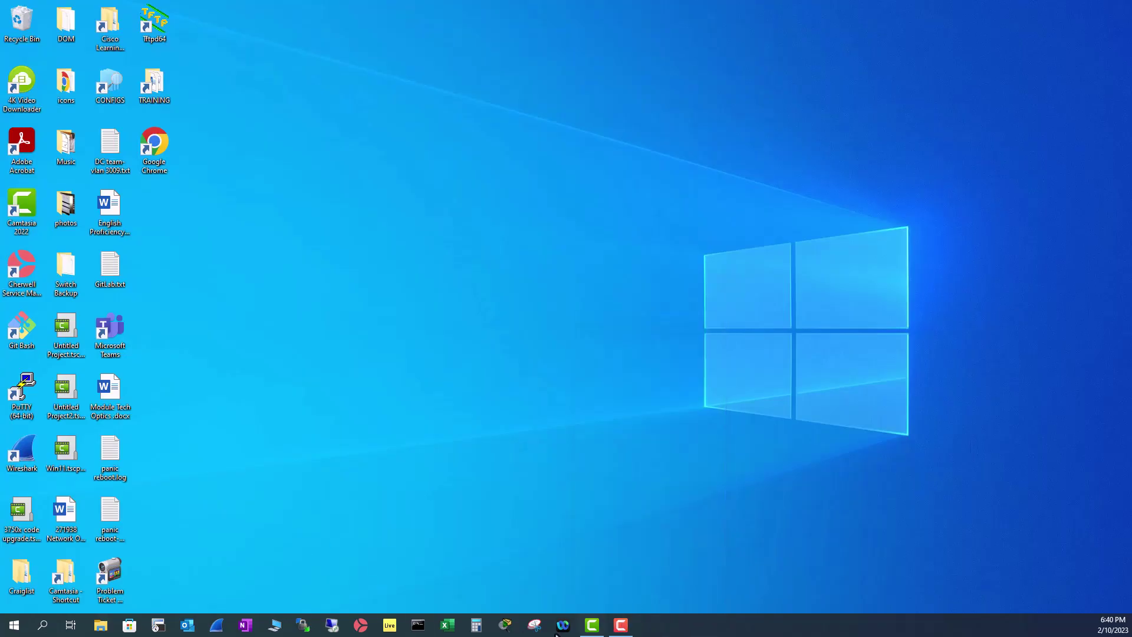
# - Search for 'chrome' and open the Google Chrome app's file location
pyautogui.click(42, 625)
pyautogui.write('chrome')
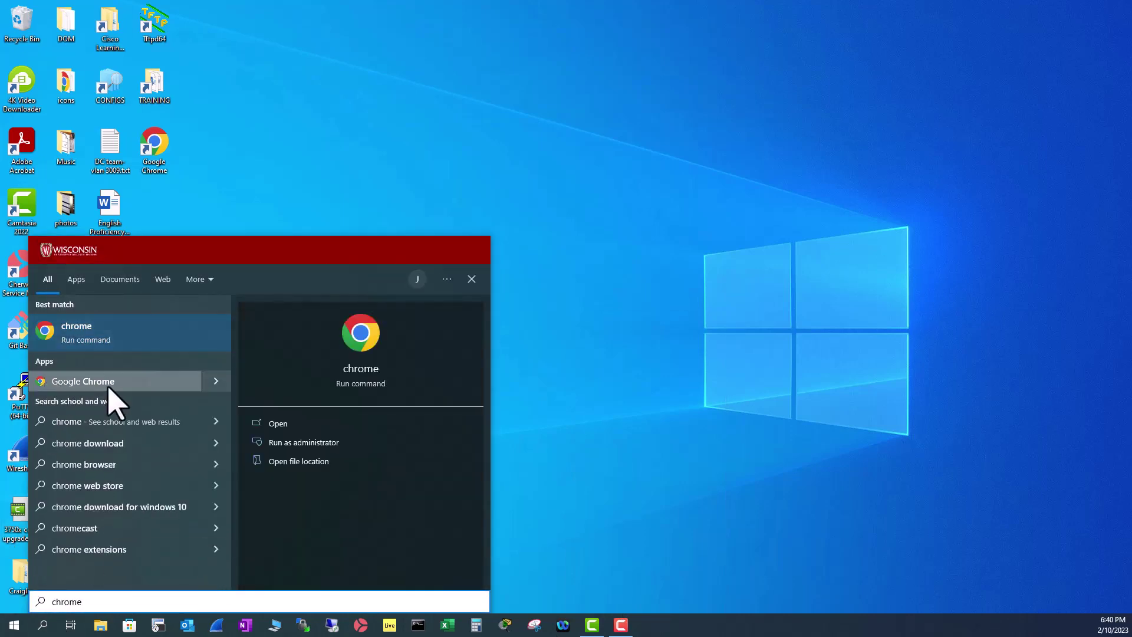
pyautogui.rightClick(107, 386)
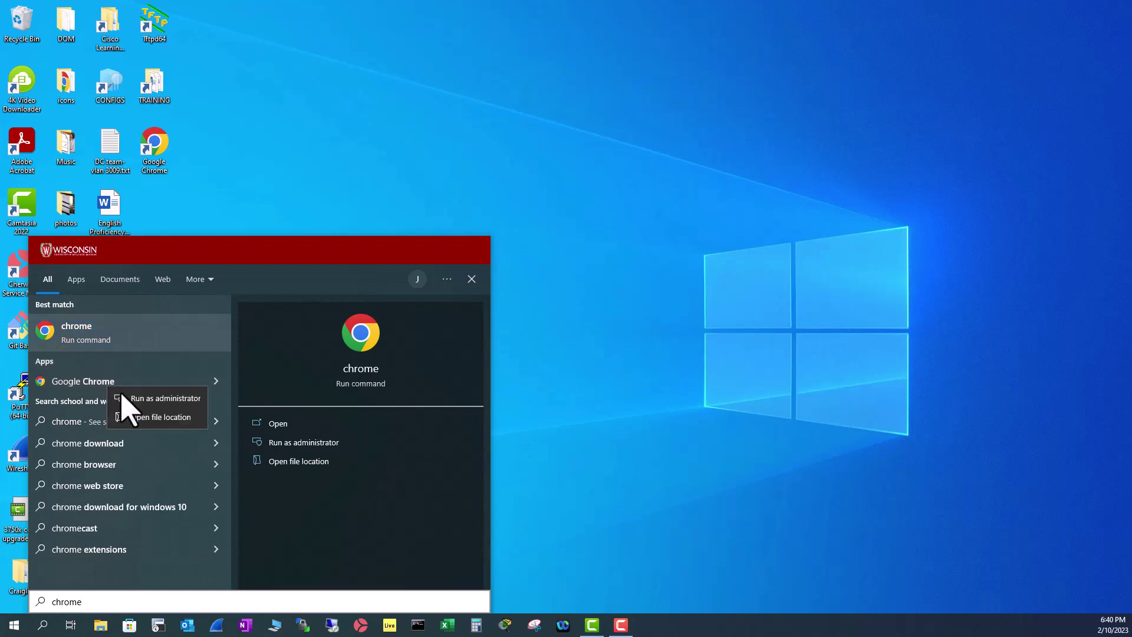
pyautogui.click(154, 417)
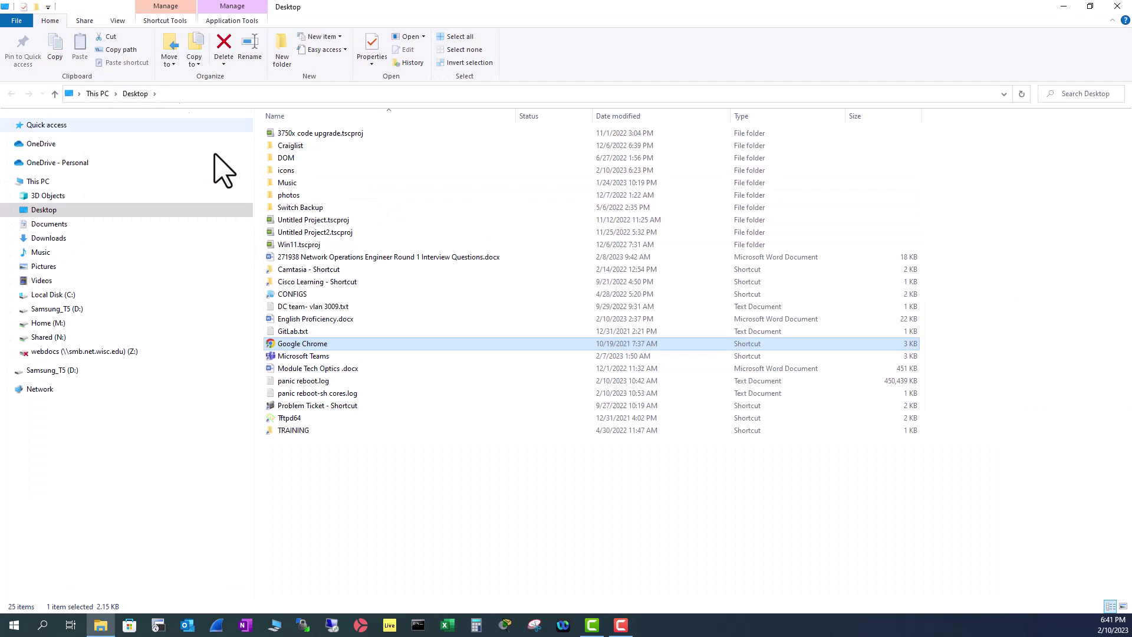
# - Pin the Desktop's Google Chrome shortcut to the taskbar and close File Explorer
pyautogui.rightClick(309, 344)
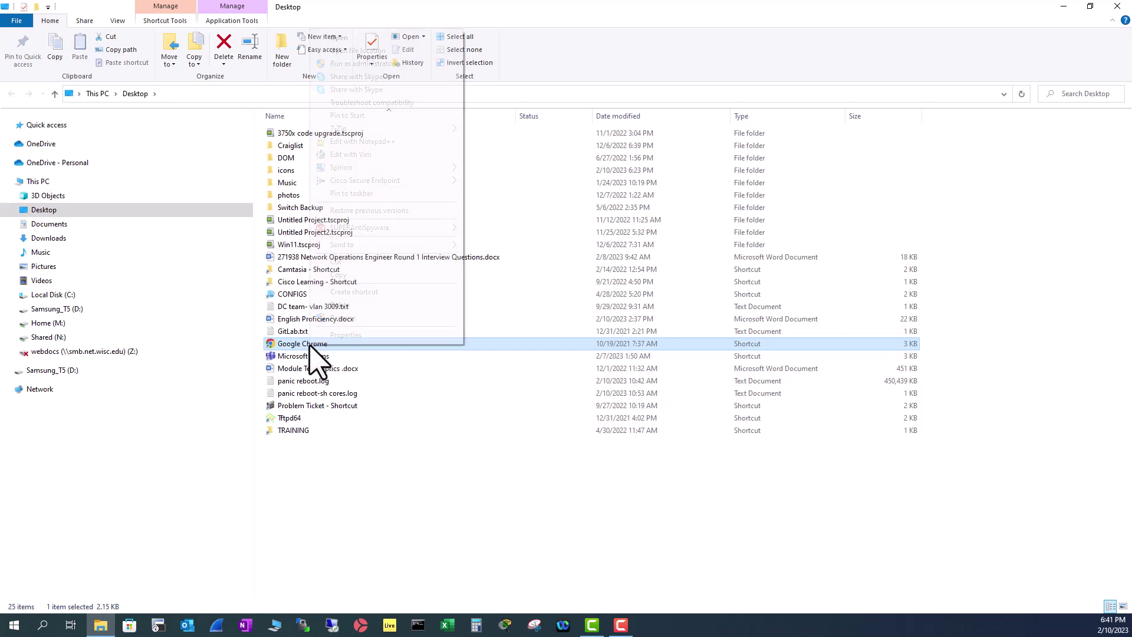
pyautogui.click(363, 194)
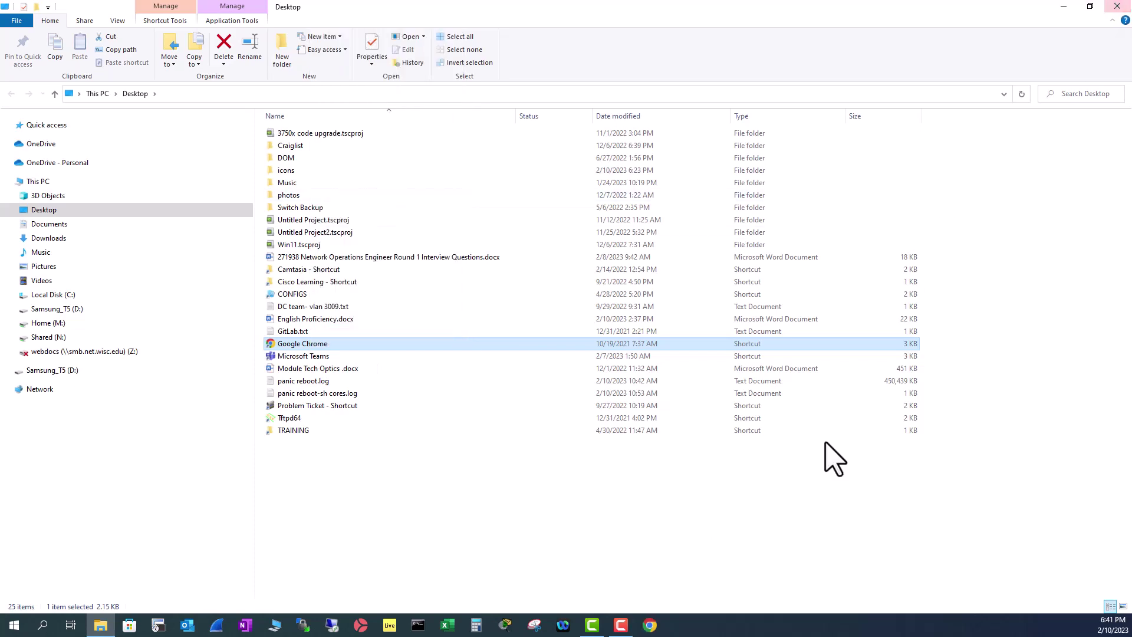
pyautogui.click(1117, 7)
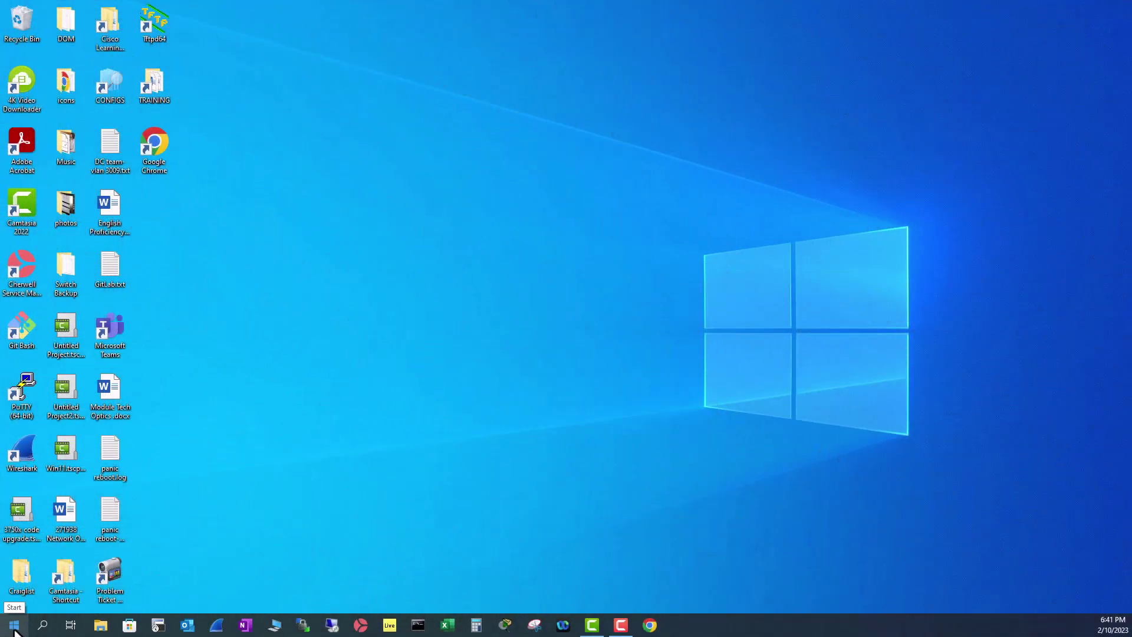
# - Pin Firefox to the taskbar from its Start menu entry via More > Pin to taskbar
pyautogui.click(14, 624)
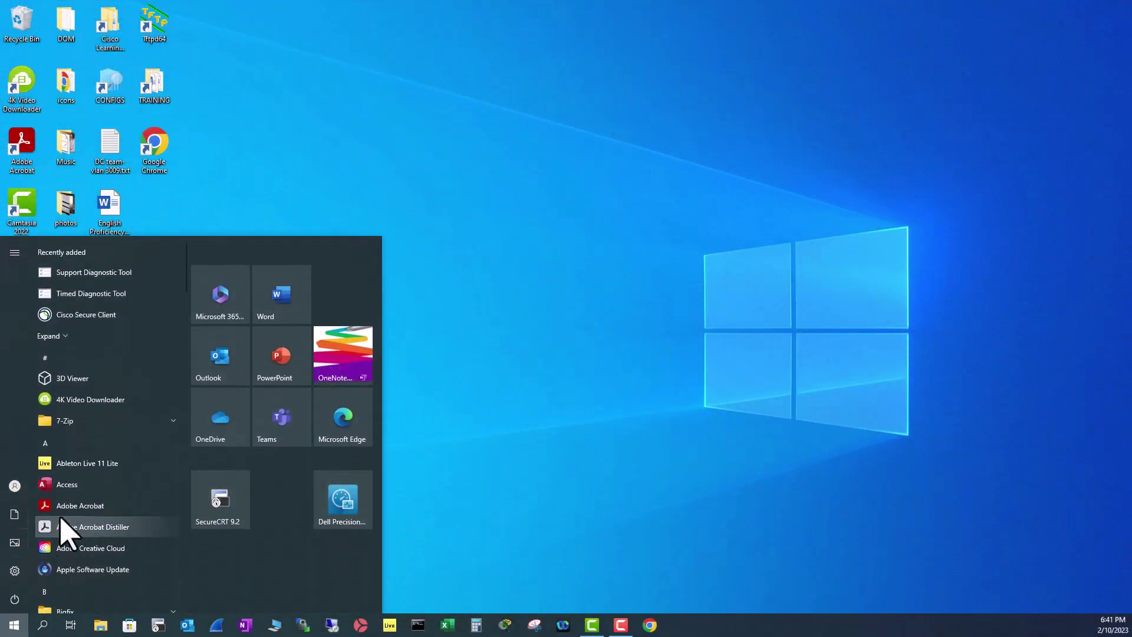
pyautogui.scroll(-3, 75, 484)
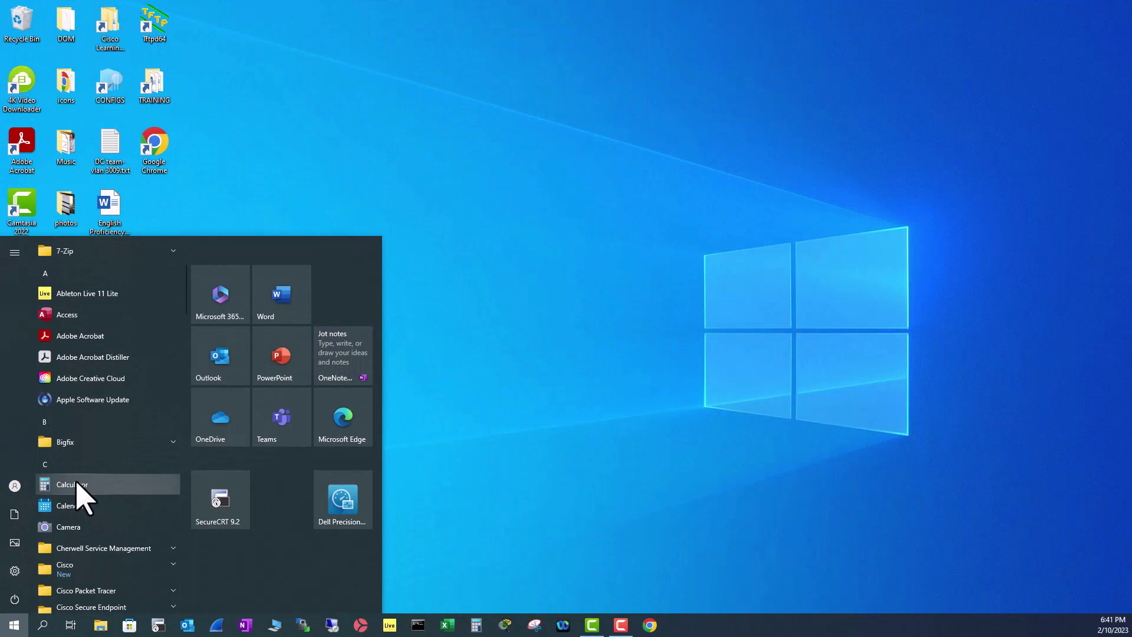
pyautogui.scroll(-5, 77, 490)
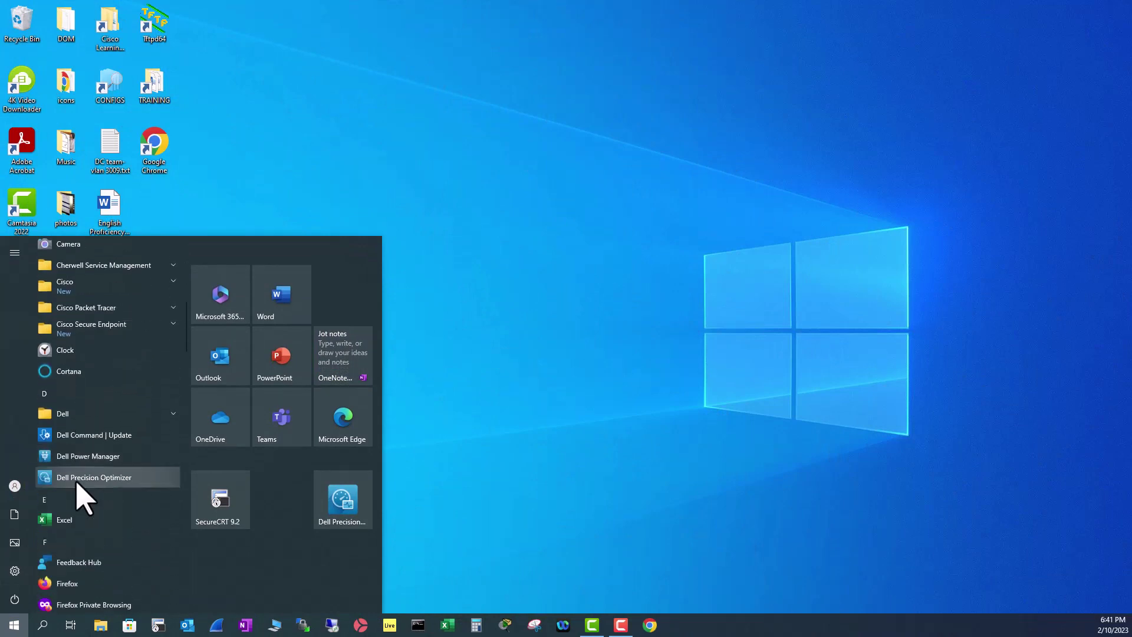
pyautogui.scroll(8, 95, 448)
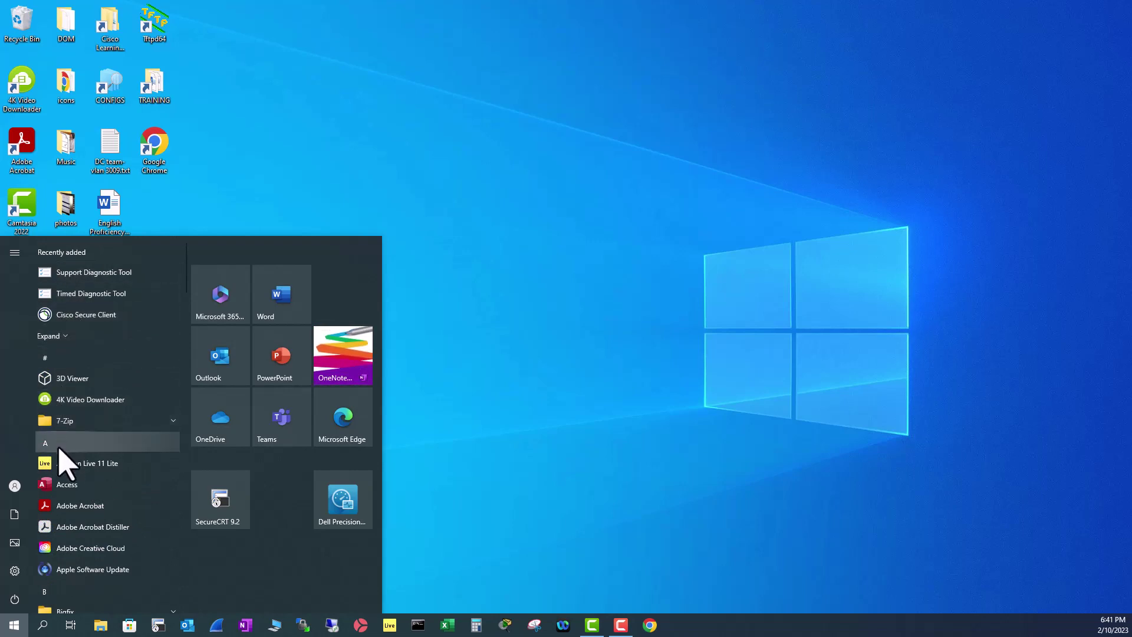
pyautogui.scroll(-5, 61, 453)
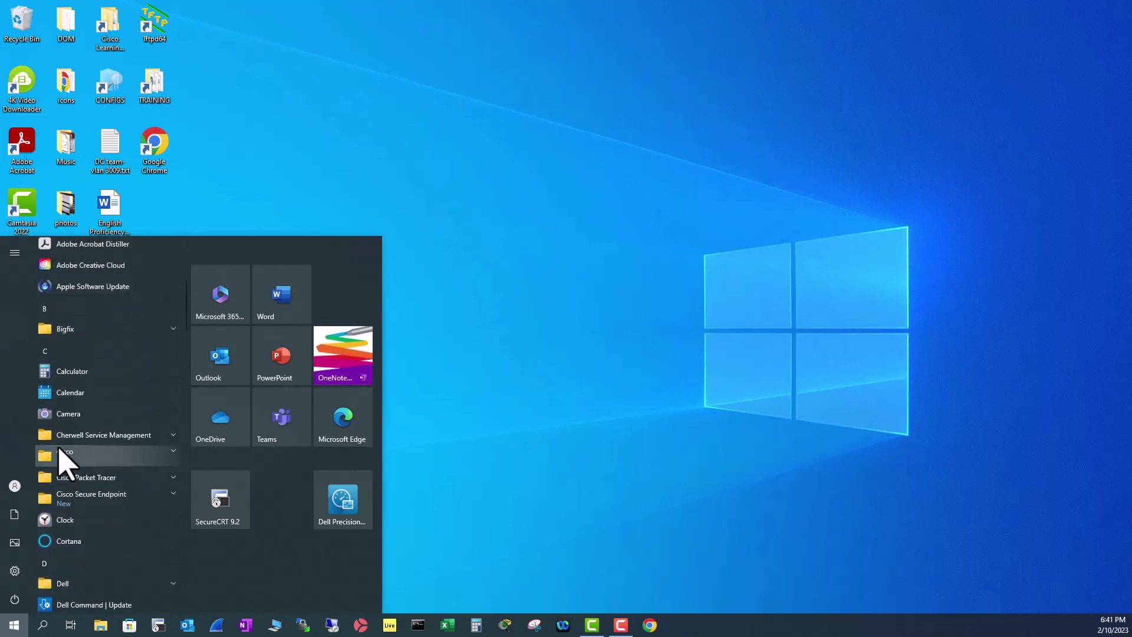
pyautogui.scroll(-4, 60, 451)
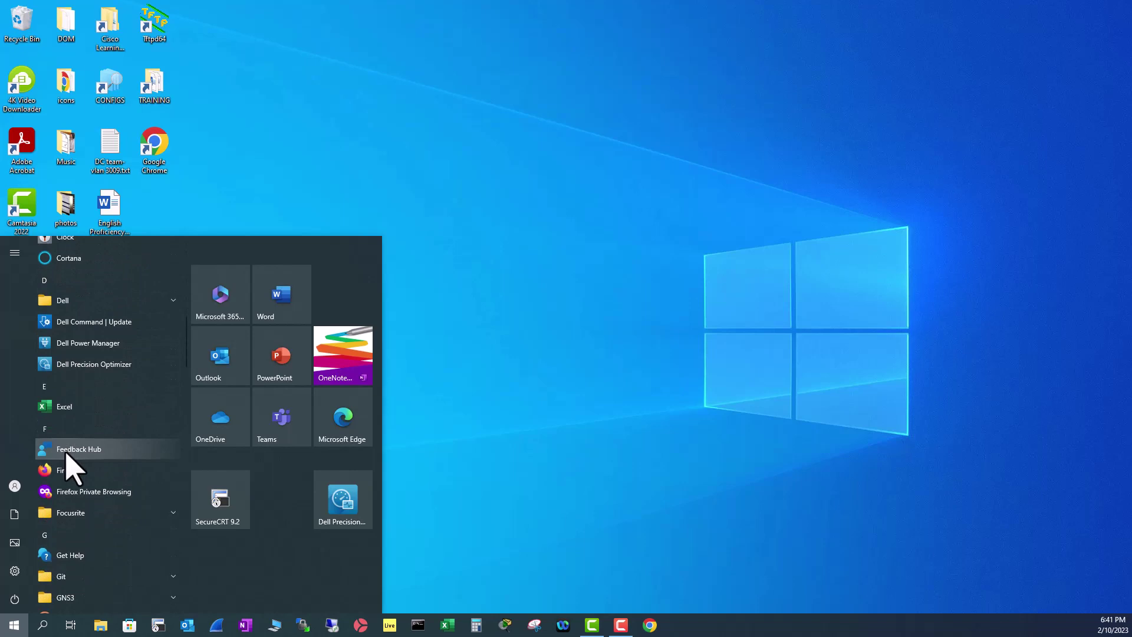
pyautogui.rightClick(94, 472)
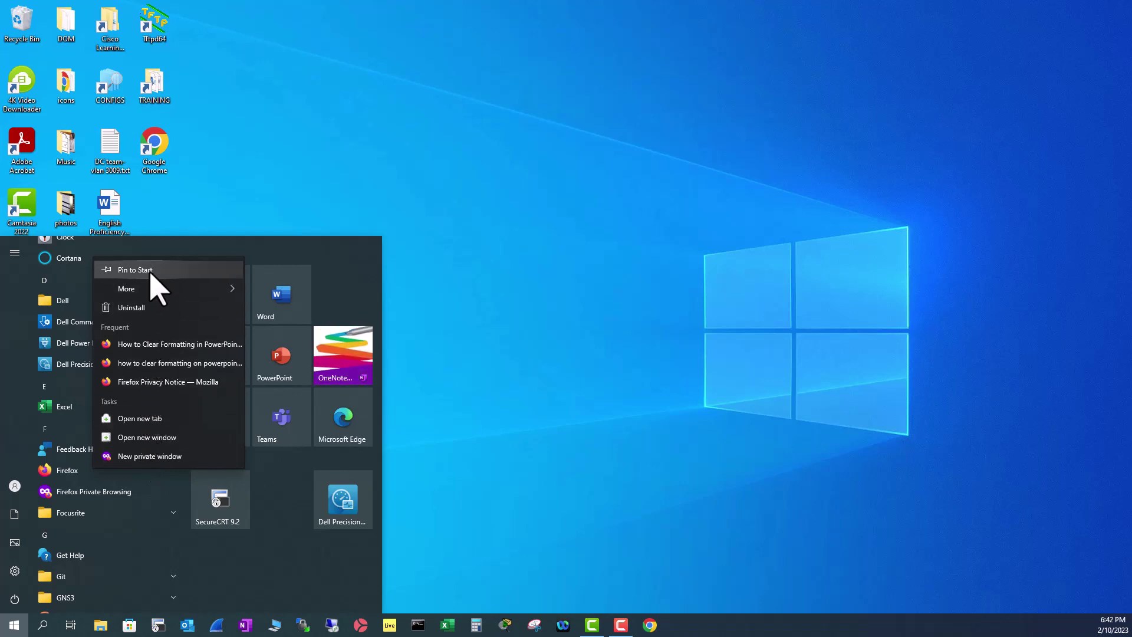
pyautogui.moveTo(148, 295)
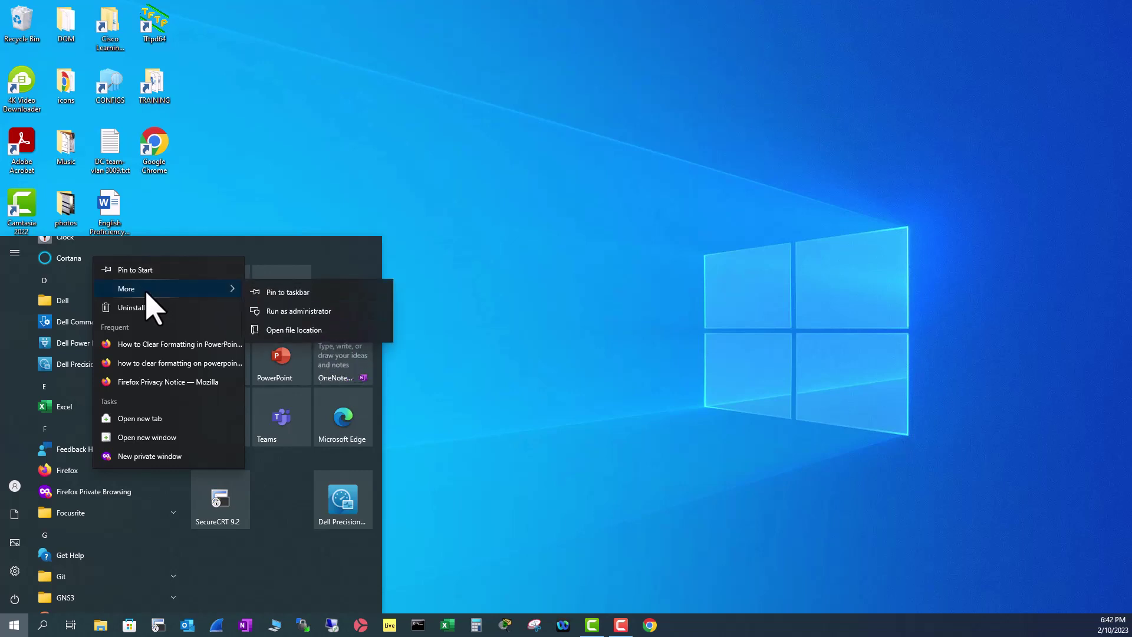
pyautogui.click(291, 293)
pyautogui.click(759, 559)
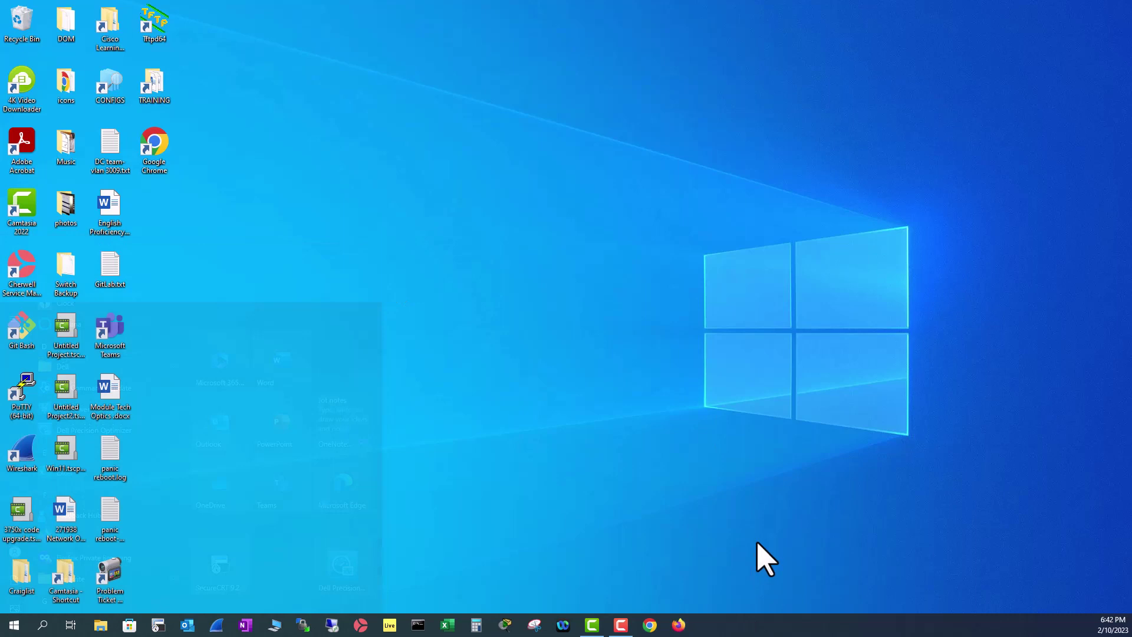